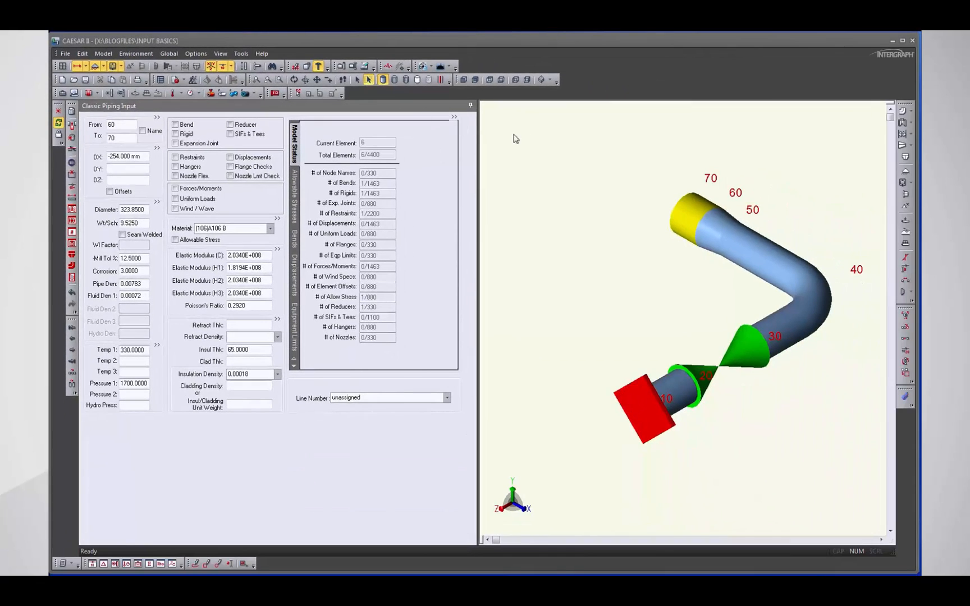
# Select the pipe element between nodes 10 and 20 in the model and open the Elements list
pyautogui.moveTo(544, 140); pyautogui.dragTo(872, 472)
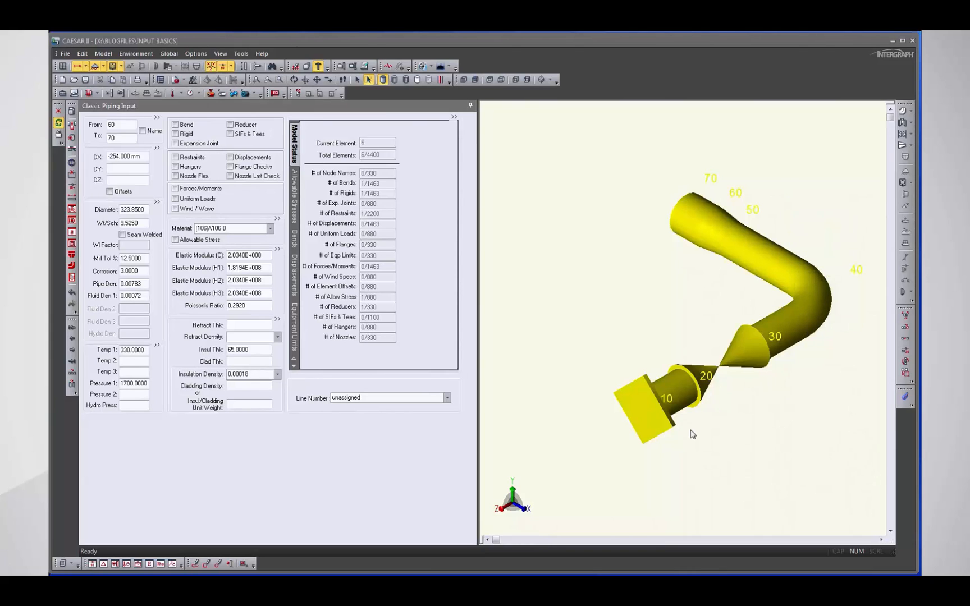
pyautogui.click(674, 408)
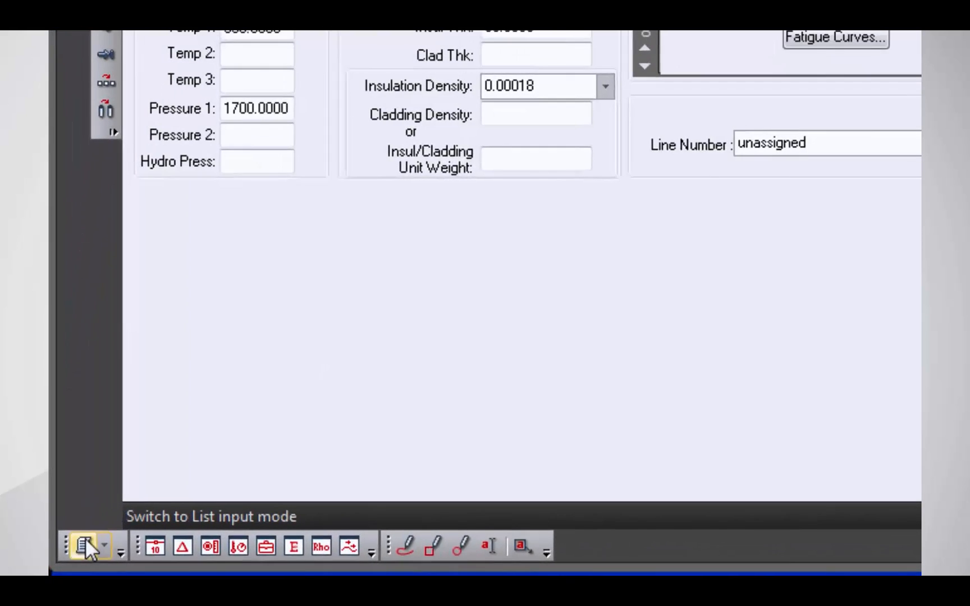
pyautogui.click(102, 545)
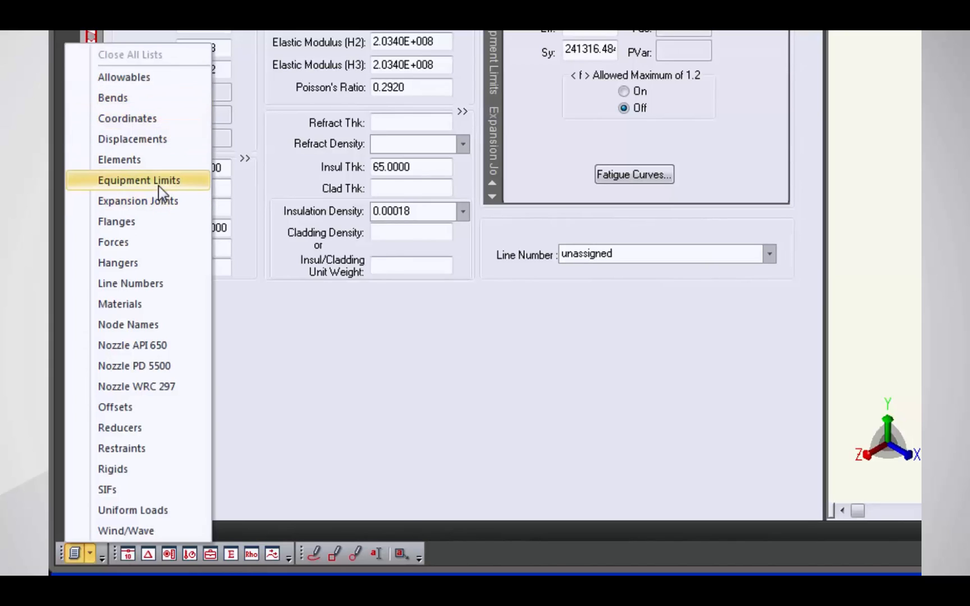
pyautogui.click(158, 167)
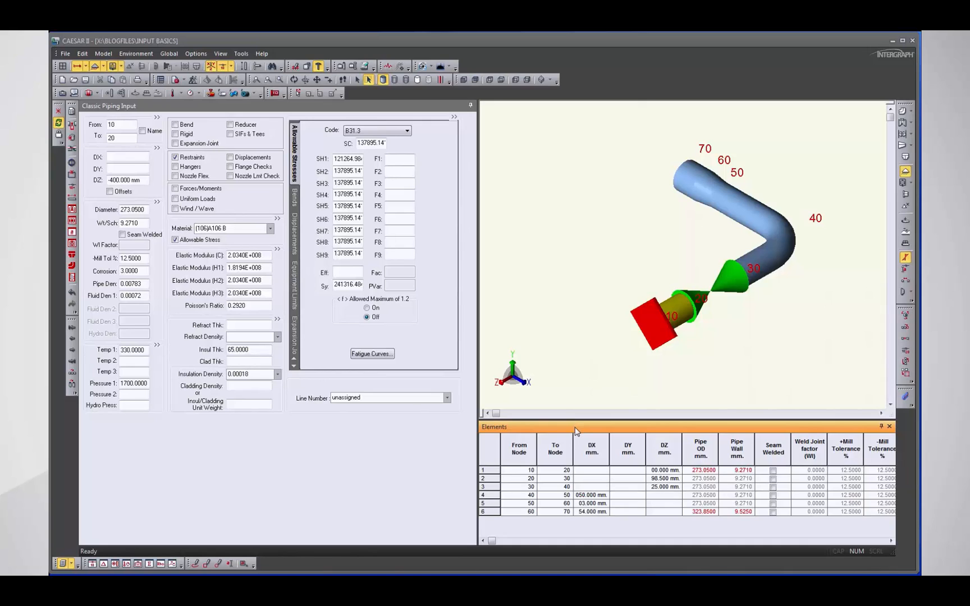
# Undock the Elements list and widen it on both sides to expose more of its property columns
pyautogui.moveTo(575, 431); pyautogui.dragTo(402, 138)
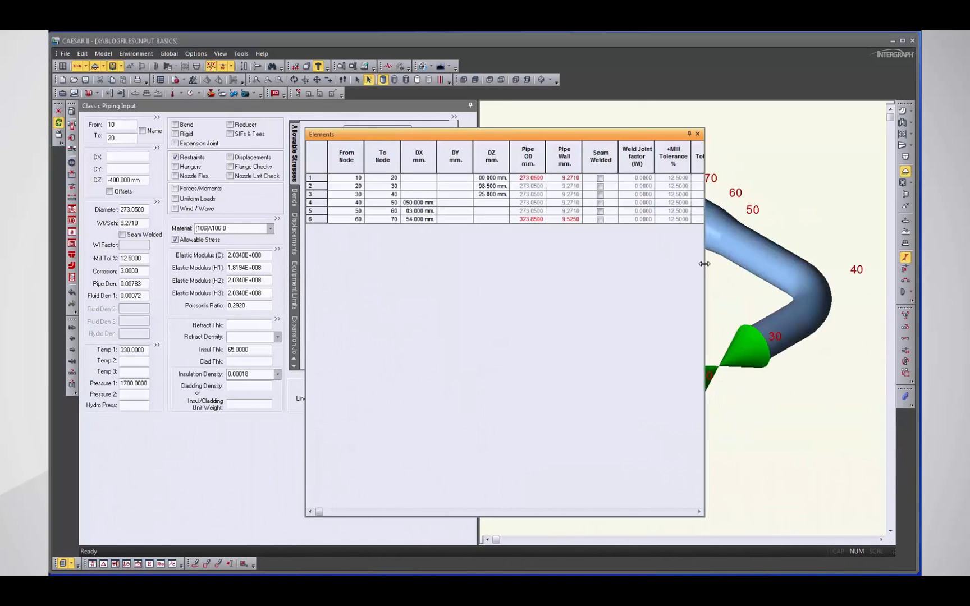
pyautogui.moveTo(705, 268); pyautogui.dragTo(888, 267)
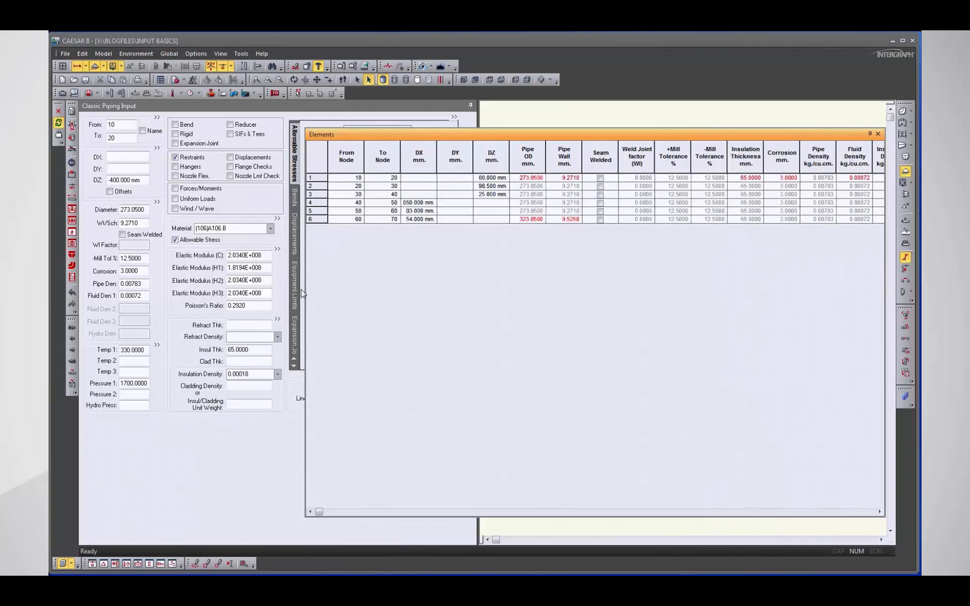
pyautogui.moveTo(306, 295); pyautogui.dragTo(130, 294)
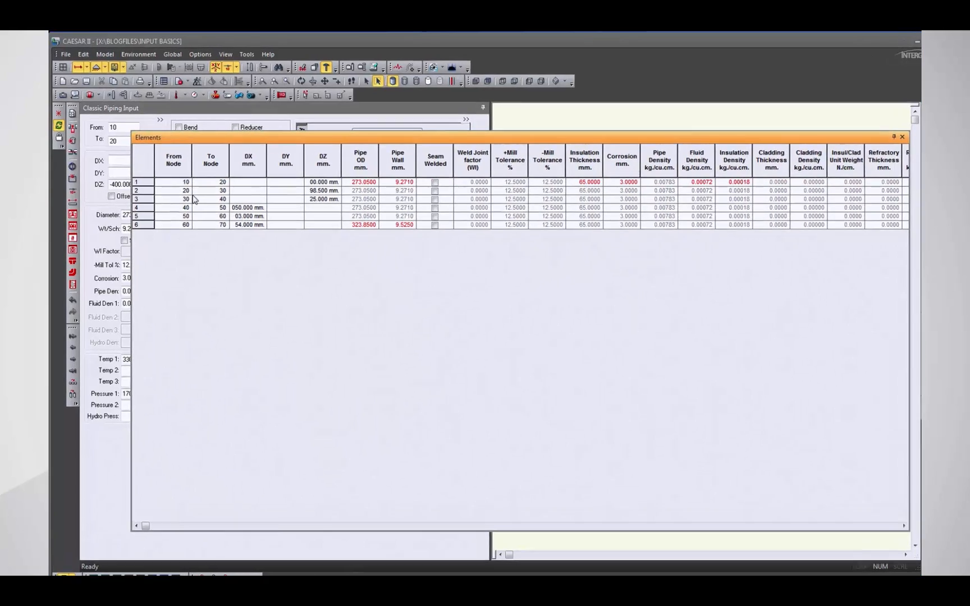
# Set the pipe wall of the first element (10 to 20) to 2222 mm in the Elements list
pyautogui.click(358, 178)
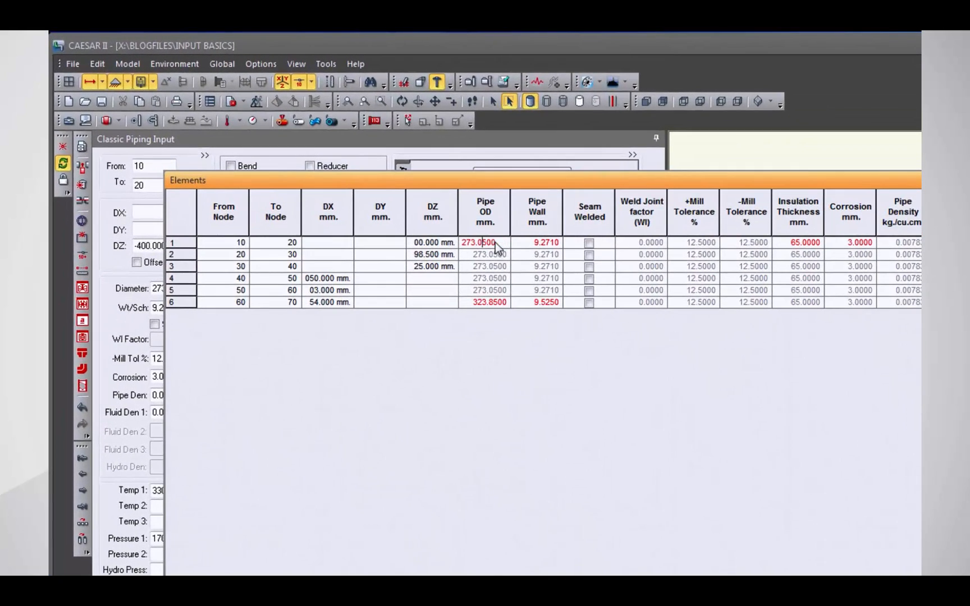
pyautogui.click(543, 244)
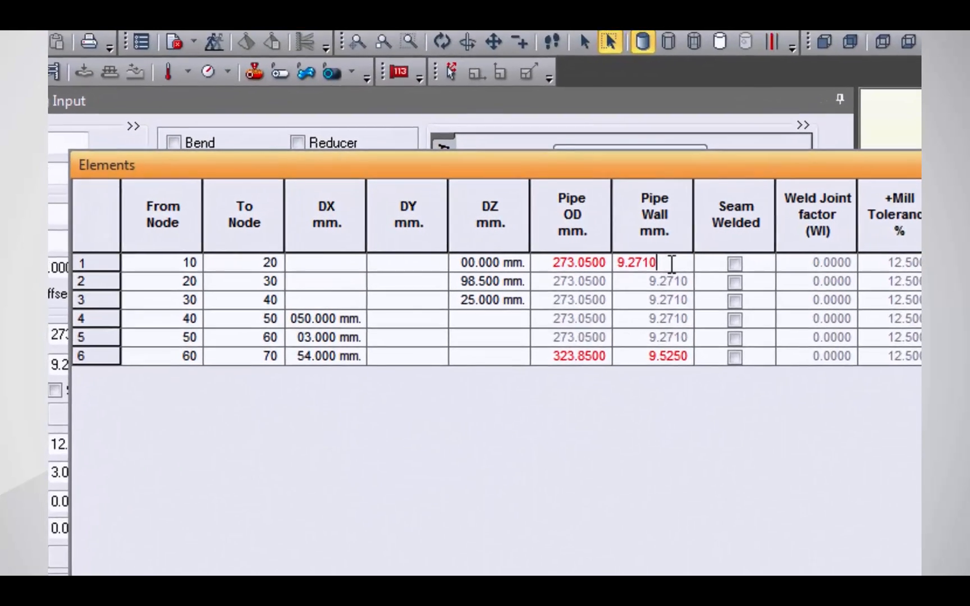
pyautogui.moveTo(540, 242); pyautogui.dragTo(468, 244)
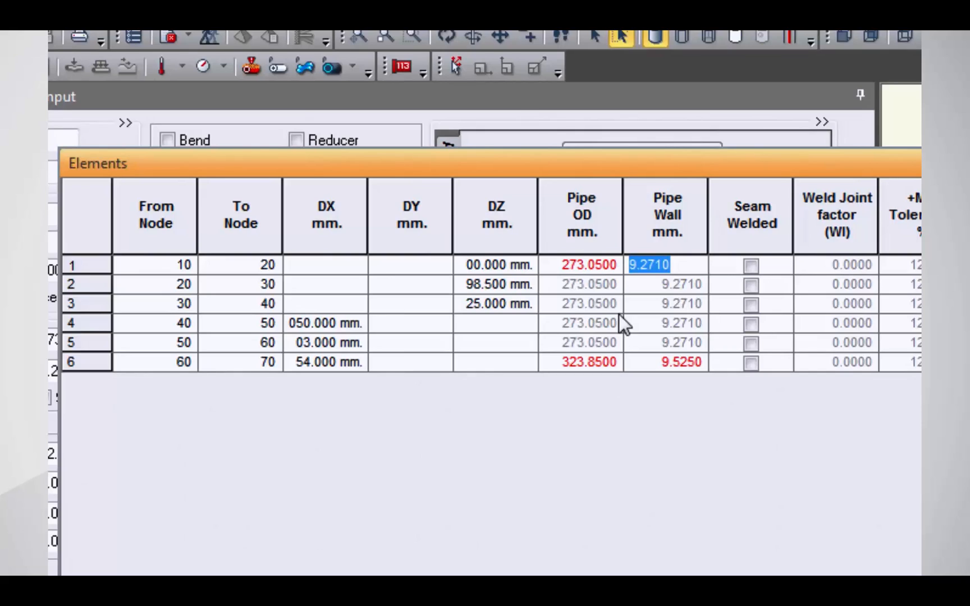
pyautogui.write('2222')
pyautogui.press('Tab')
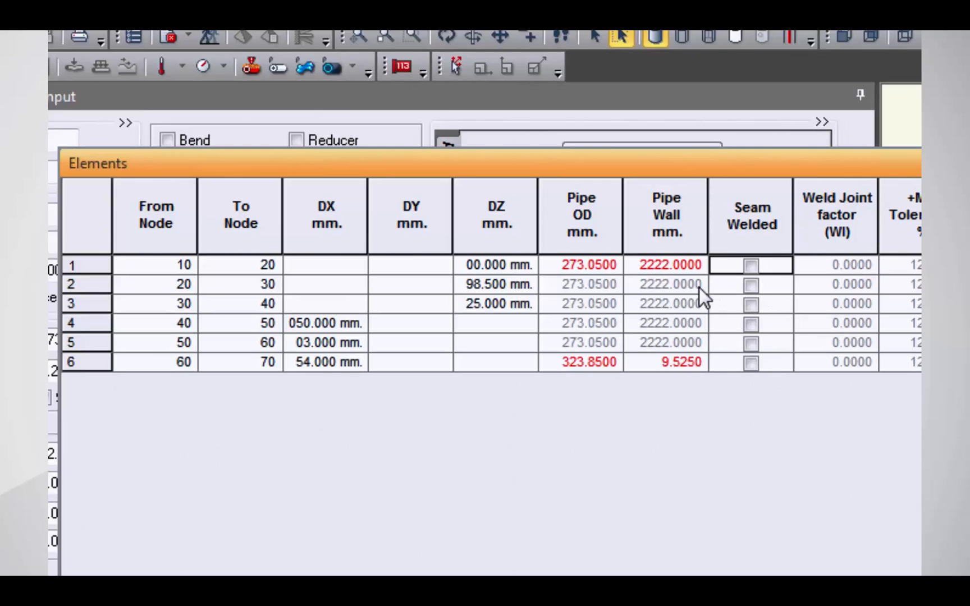
# Replace the first element's pipe wall with the schedule entry "s" and dock the Elements list beneath the model view
pyautogui.click(696, 265)
pyautogui.moveTo(696, 264); pyautogui.dragTo(566, 275)
pyautogui.press('BackSpace')
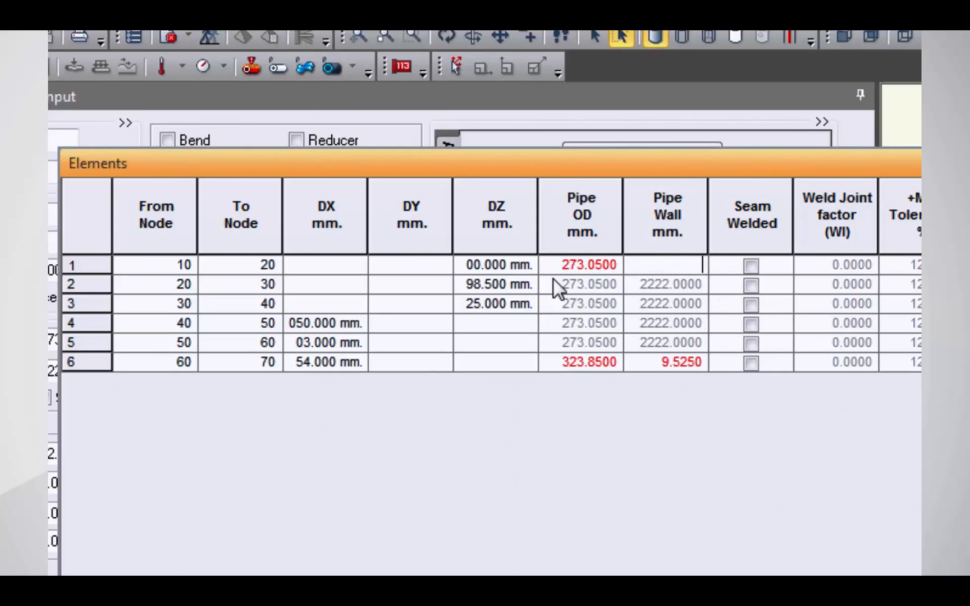
pyautogui.write('s')
pyautogui.press('Tab')
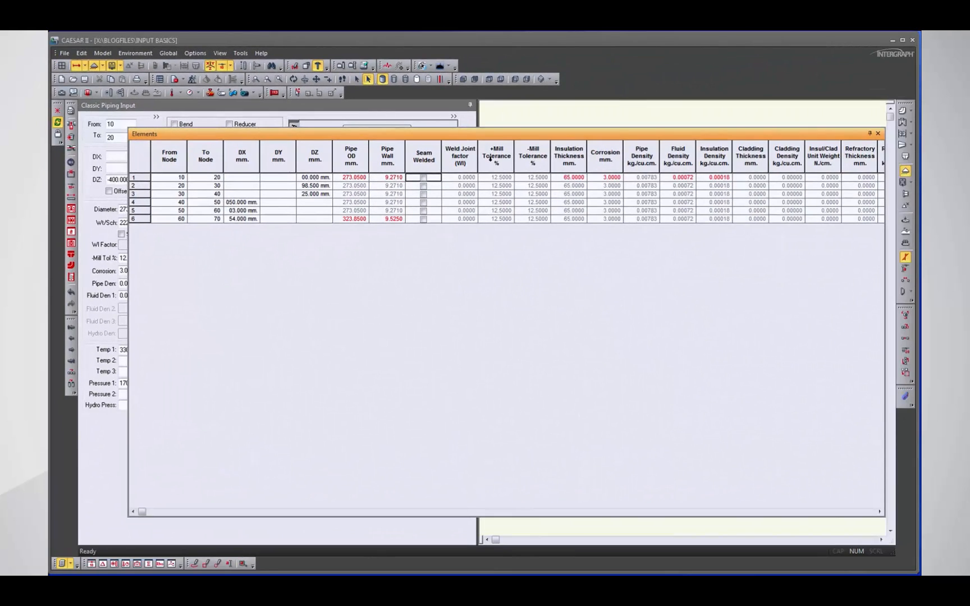
pyautogui.moveTo(508, 136); pyautogui.dragTo(577, 543)
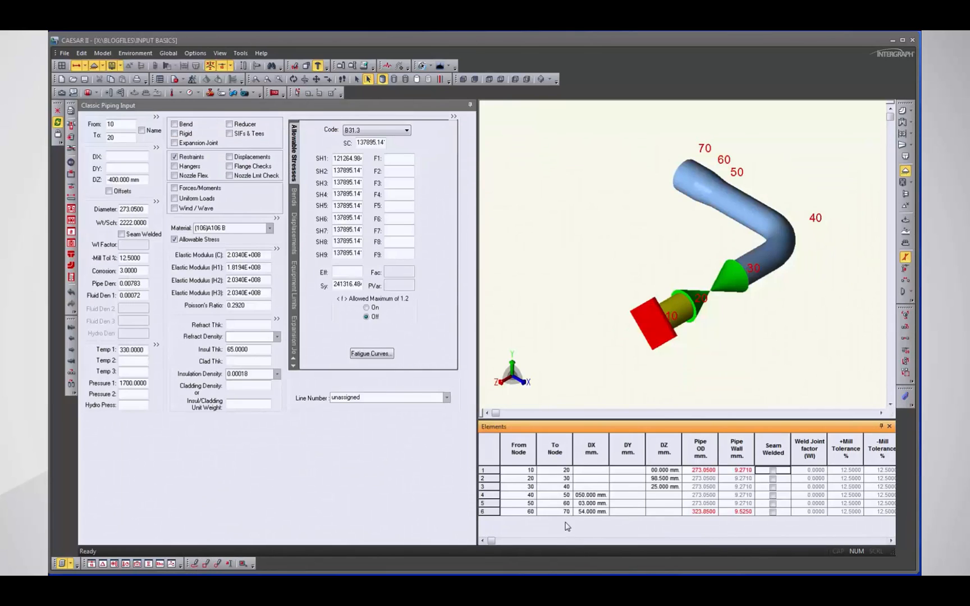
# Duplicate all six elements as a Y-Z mirror at the end of the current block, using a node increment of 70
pyautogui.click(489, 473)
pyautogui.moveTo(490, 479); pyautogui.dragTo(492, 516)
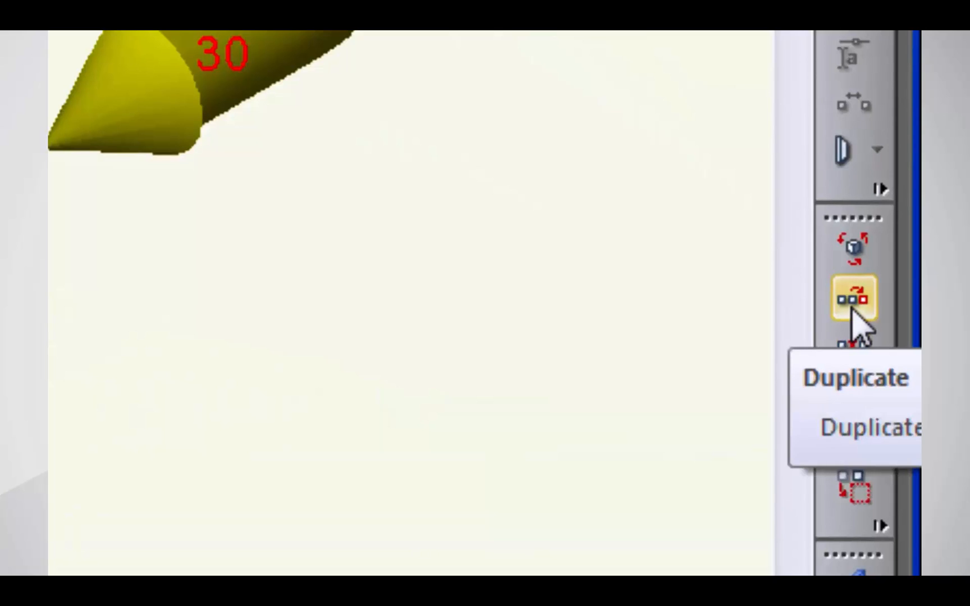
pyautogui.click(852, 310)
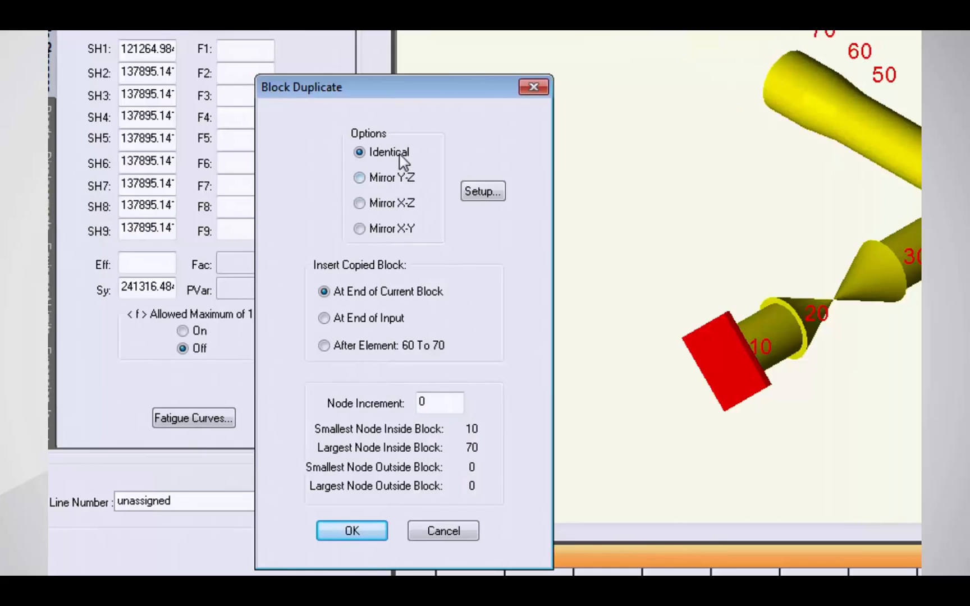
pyautogui.click(386, 184)
pyautogui.doubleClick(421, 402)
pyautogui.write('70')
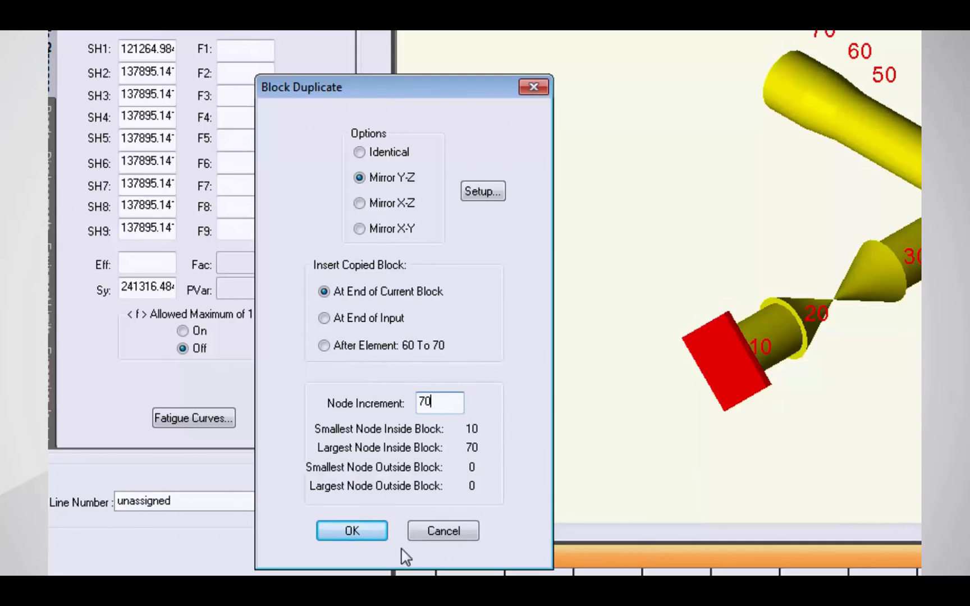
pyautogui.click(352, 533)
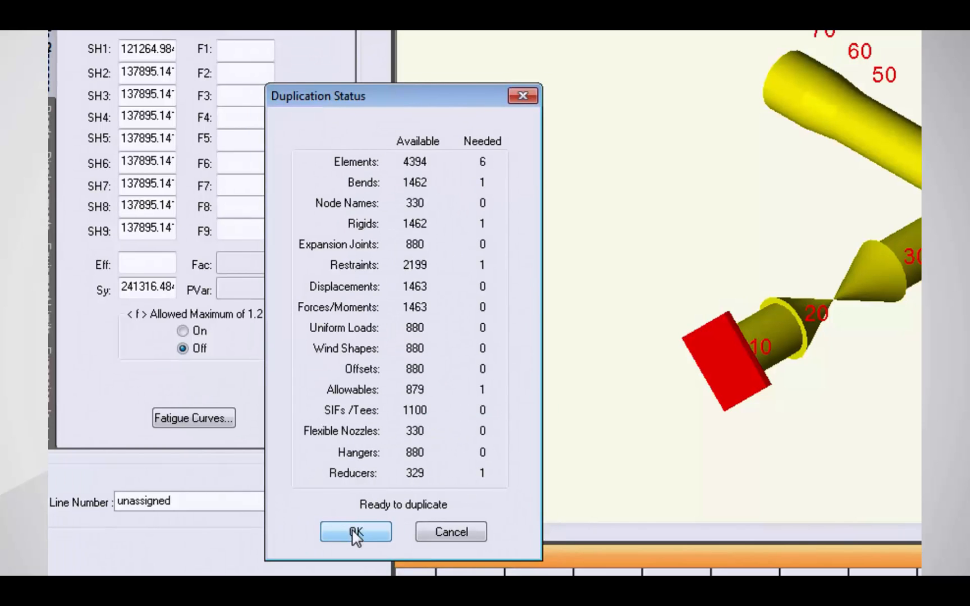
pyautogui.click(356, 534)
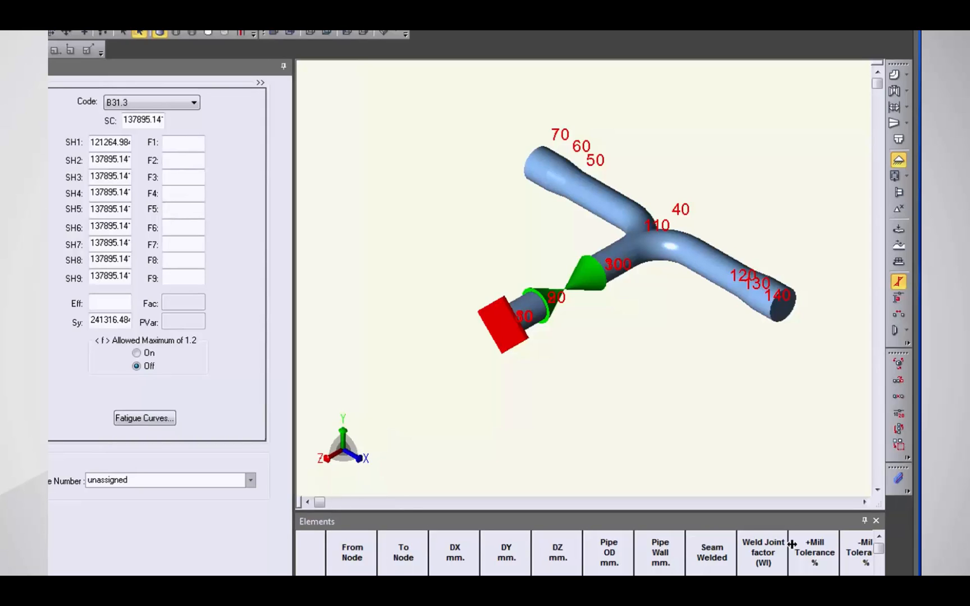
# Close the Elements list and set the To node of the last element, which starts at node 130, to 70
pyautogui.click(876, 521)
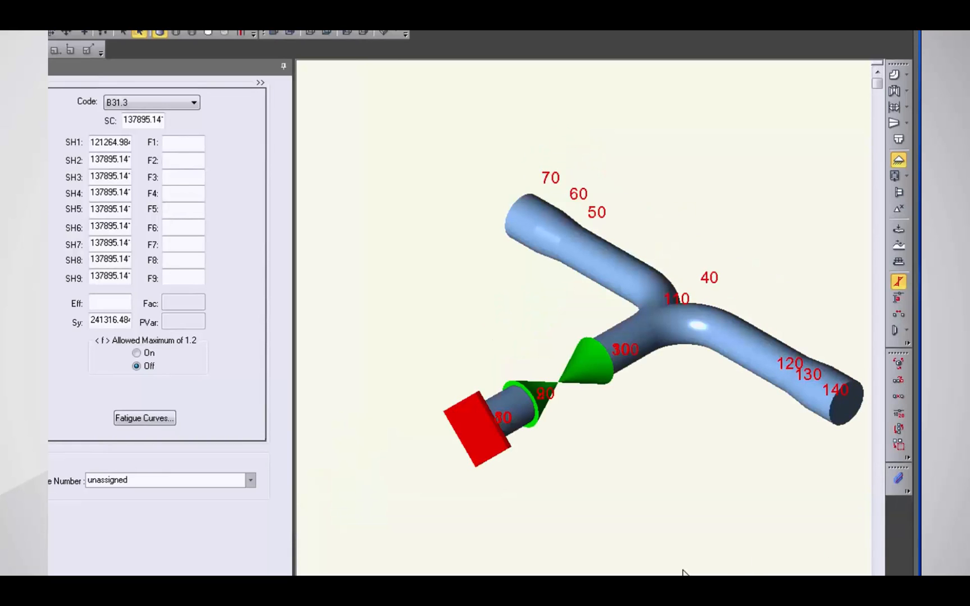
pyautogui.moveTo(598, 563); pyautogui.dragTo(549, 600, button='middle')
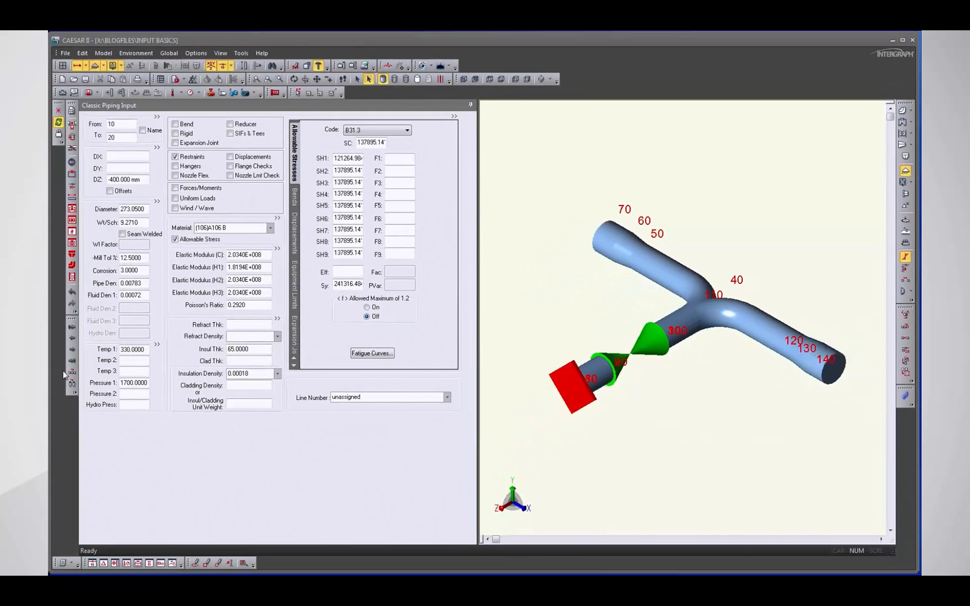
pyautogui.click(72, 363)
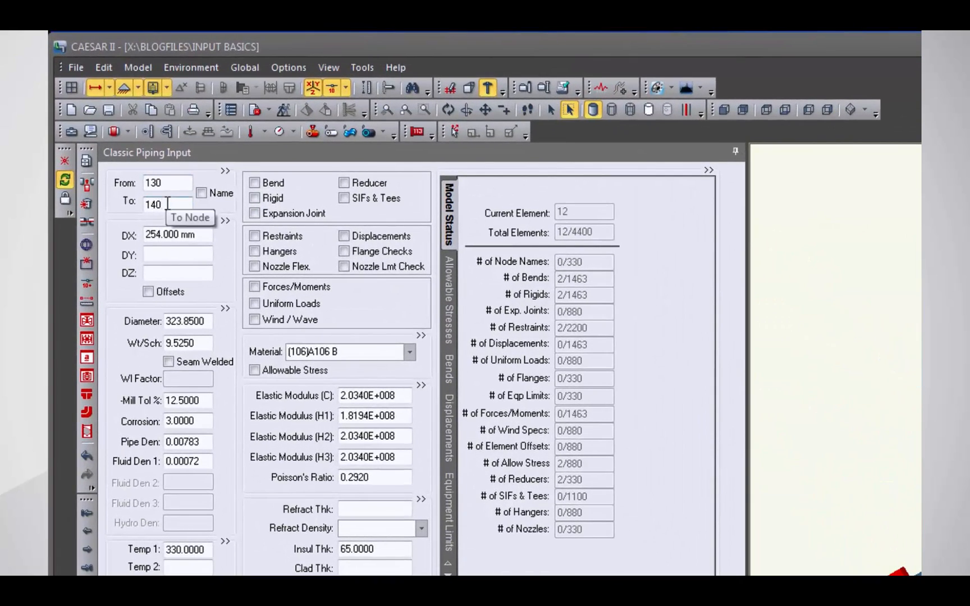
pyautogui.click(167, 204)
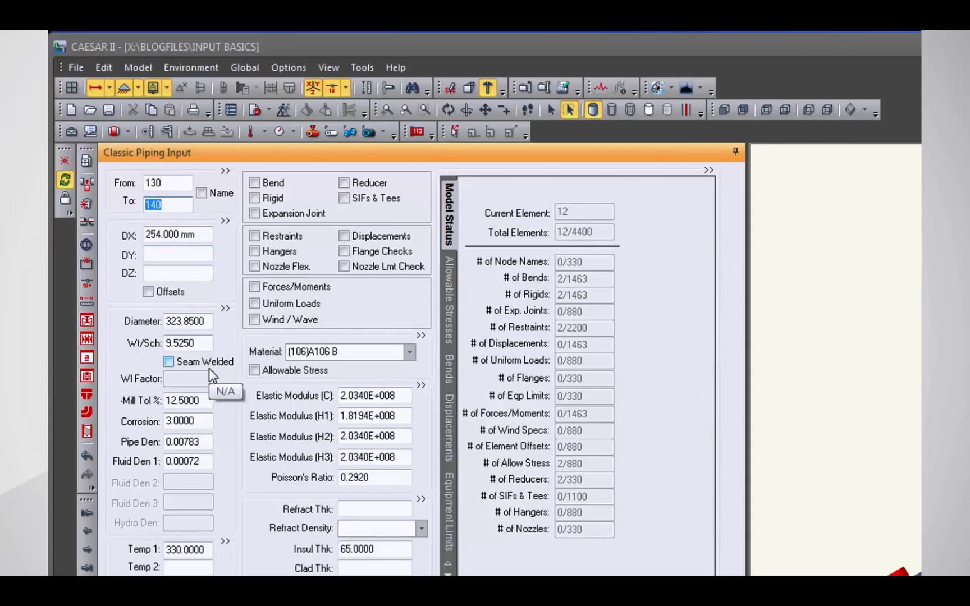
pyautogui.write('70')
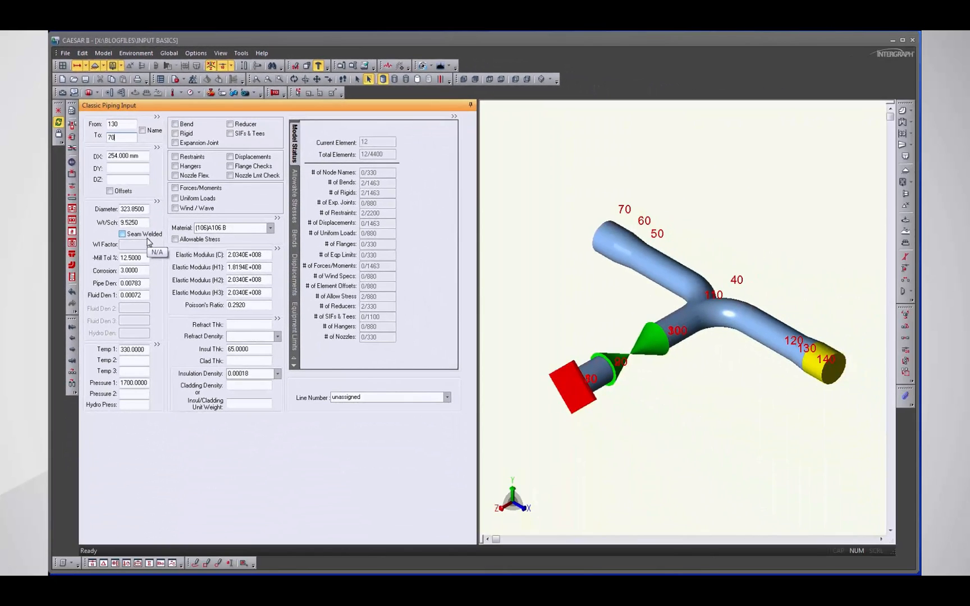
pyautogui.press('Tab')
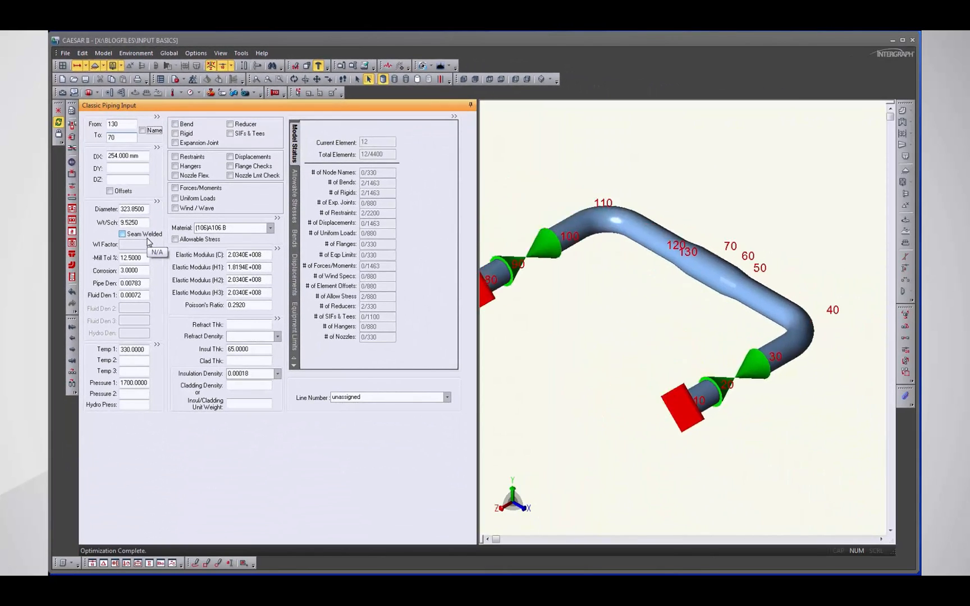